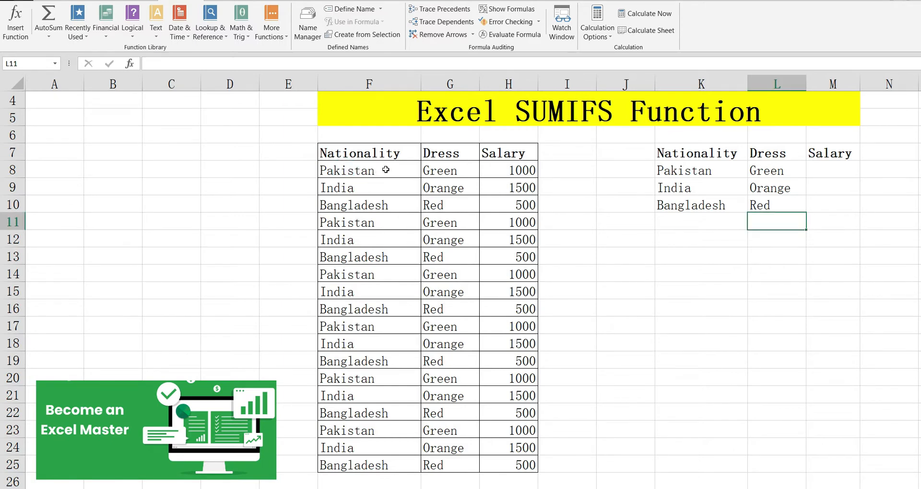
Step: Fill the nationality and dress cells of the first two Pakistan/Green rows, F8:G8 and F11:G11, with yellow
click(365, 170)
drag(425, 171, 434, 171)
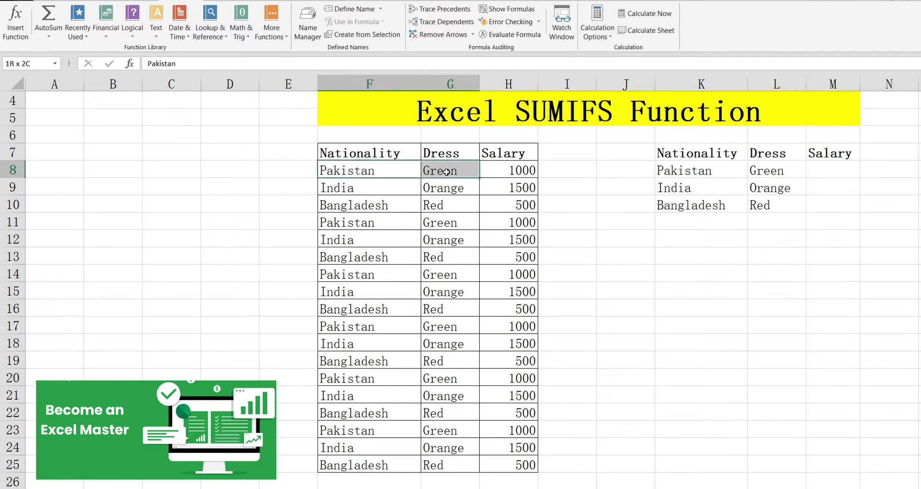
click(48, 1)
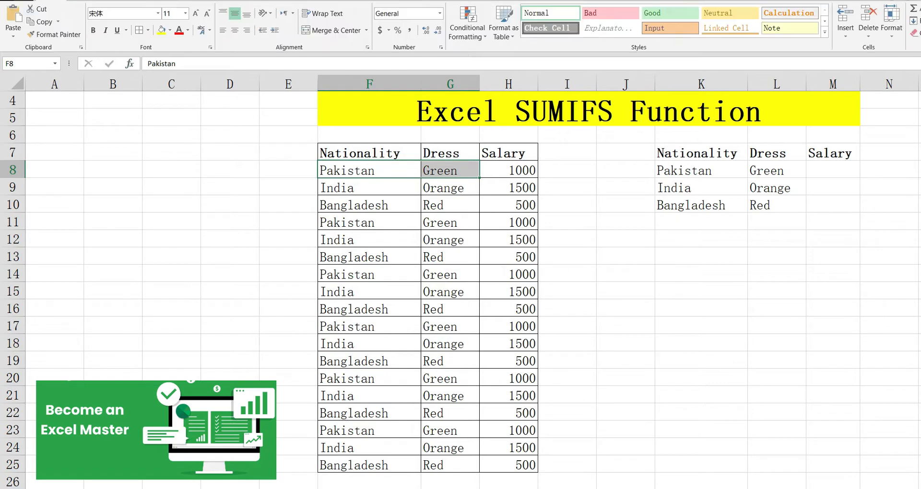
click(161, 31)
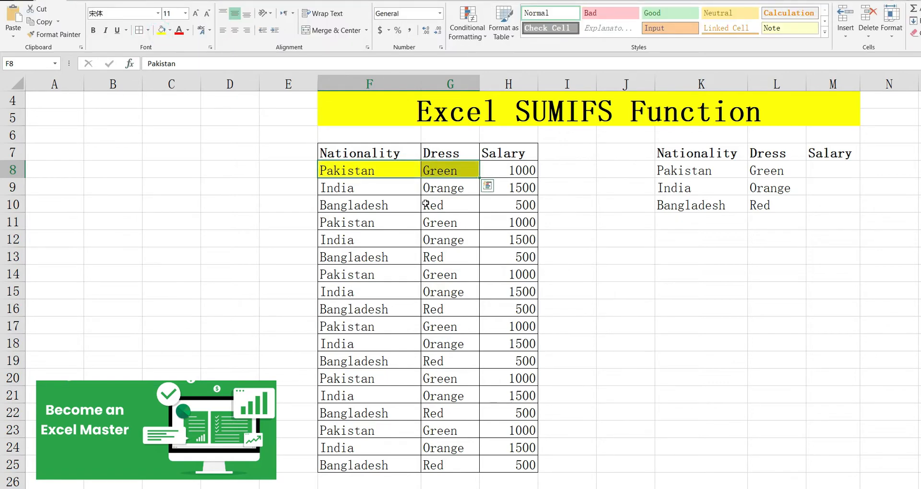
drag(416, 206, 435, 205)
drag(387, 223, 441, 222)
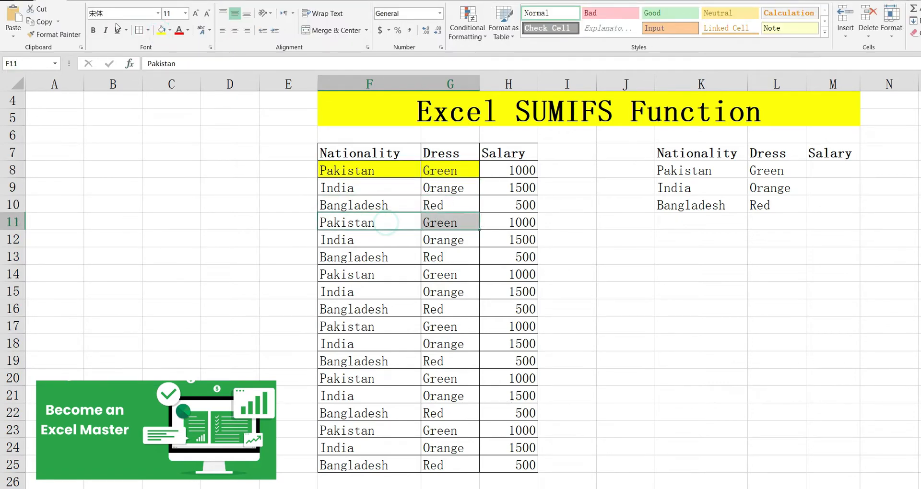
click(161, 30)
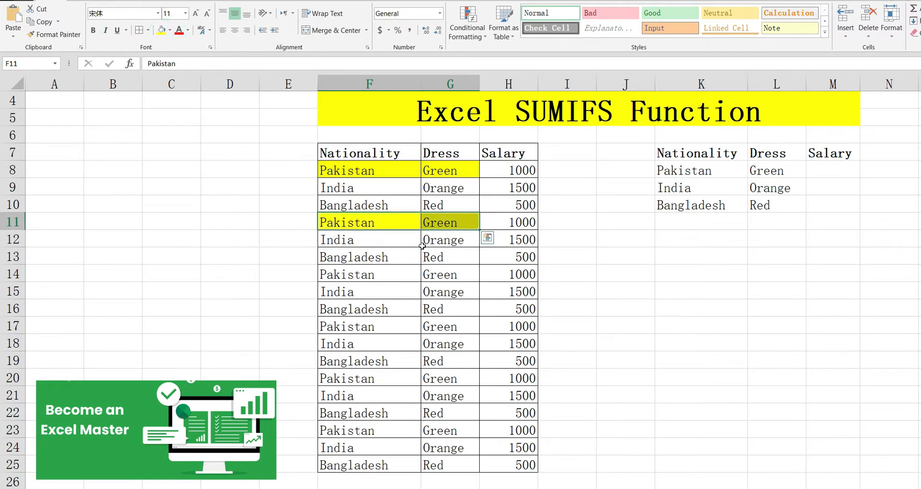
Step: Fill the salary cells of all Pakistan/Green rows, H8, H11, H14, H17, H20 and H23, with yellow
click(496, 170)
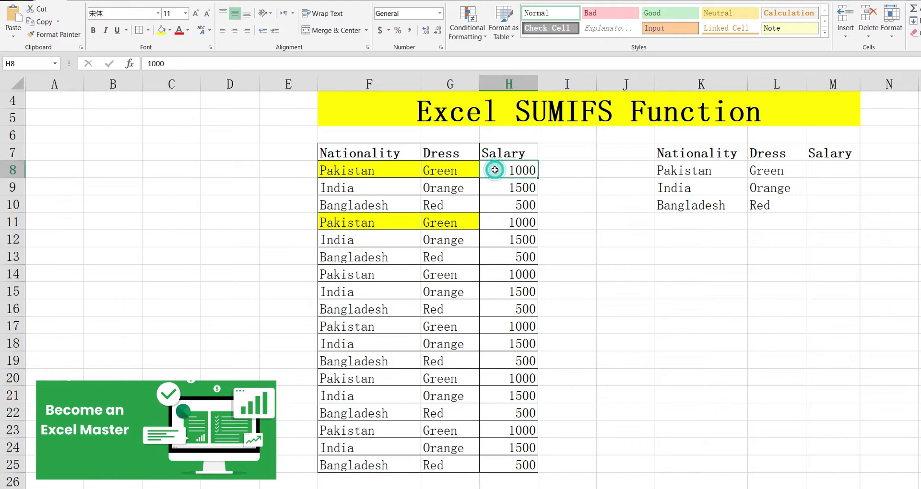
click(161, 31)
click(526, 225)
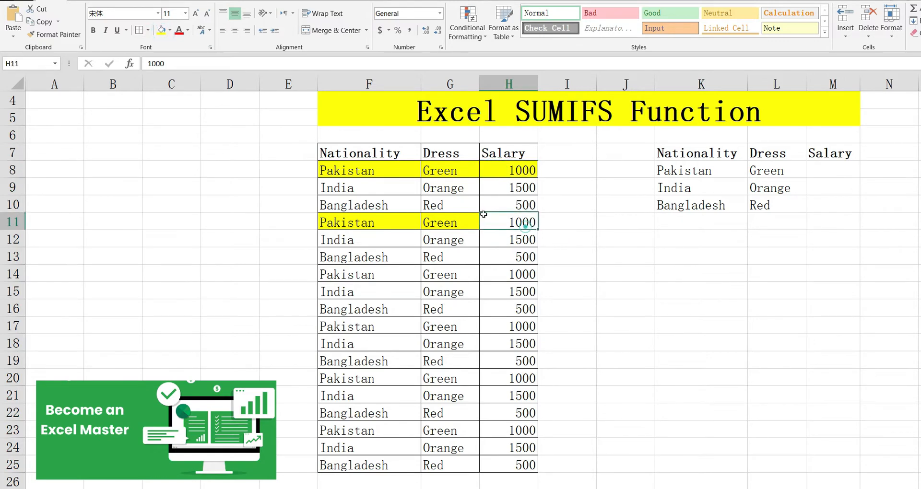
click(161, 30)
click(509, 275)
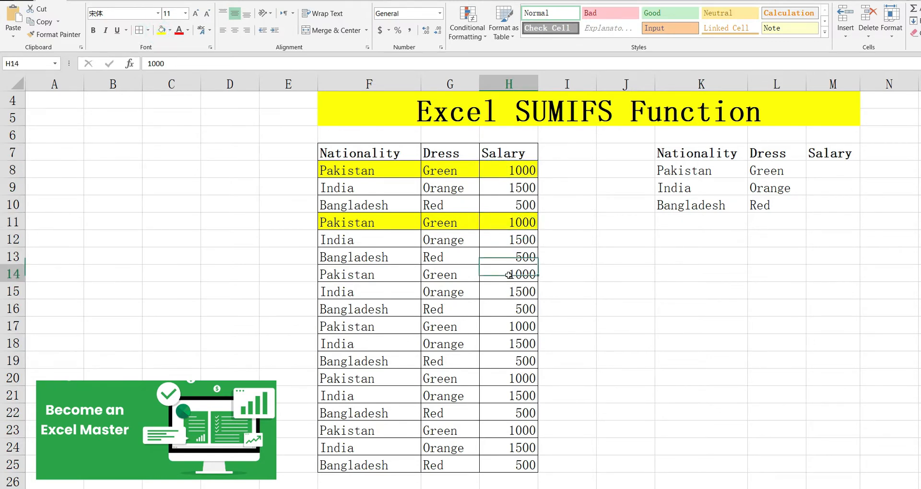
click(161, 30)
click(517, 322)
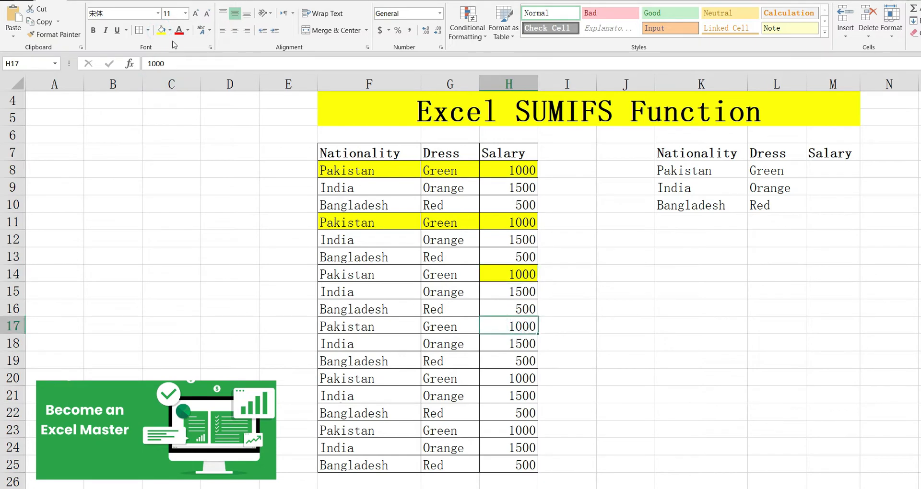
click(162, 30)
click(509, 379)
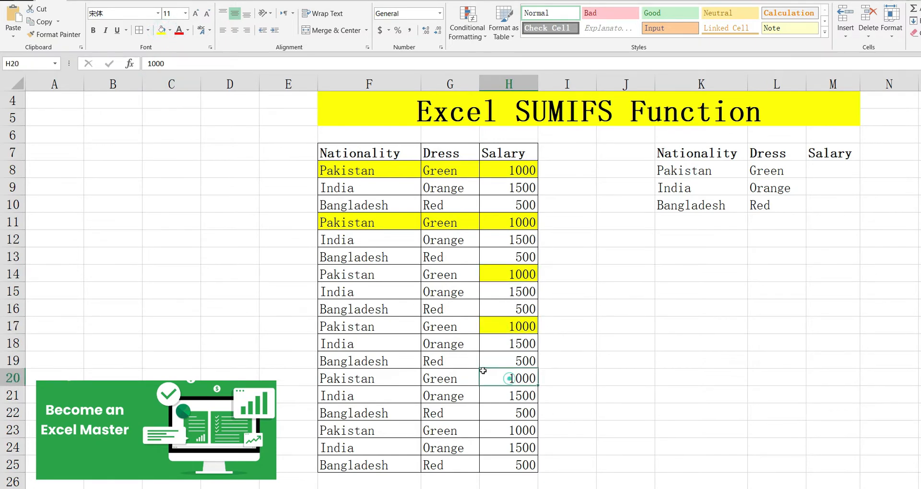
click(161, 30)
click(485, 430)
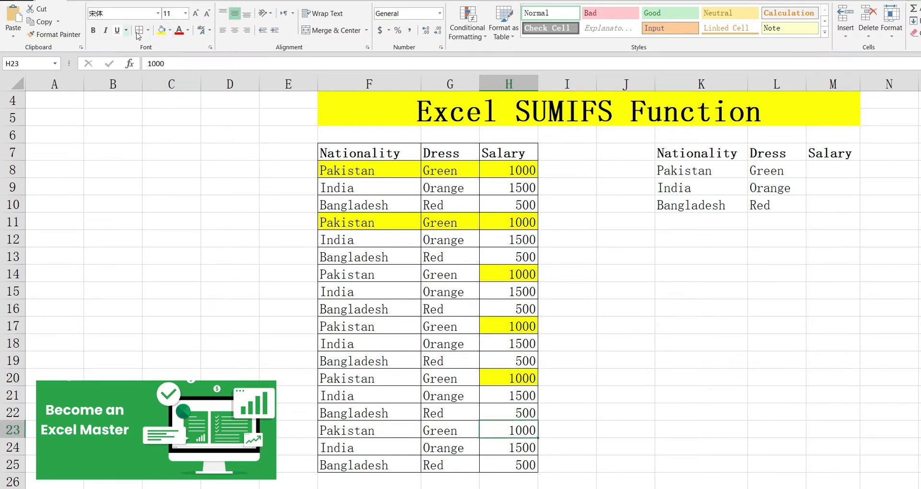
click(161, 31)
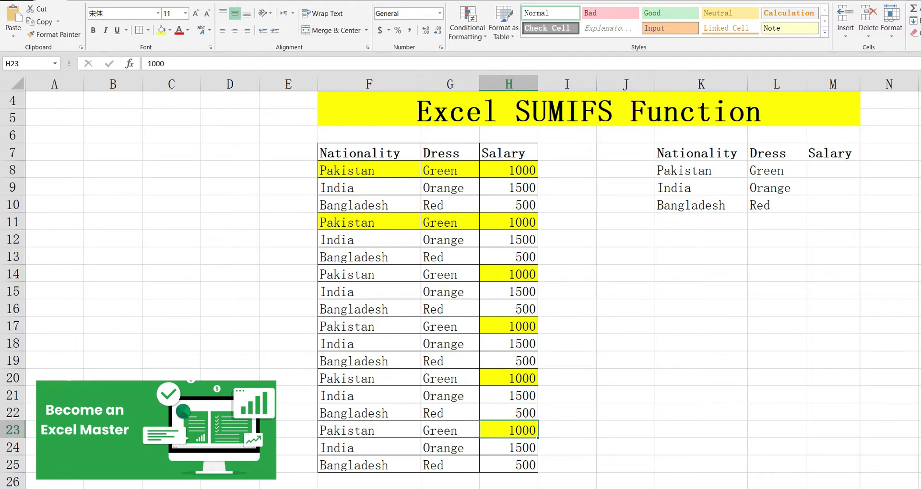
Step: Insert the SUMIFS function in cell M8 and set its Sum_range to the salaries H8:H25
click(219, 1)
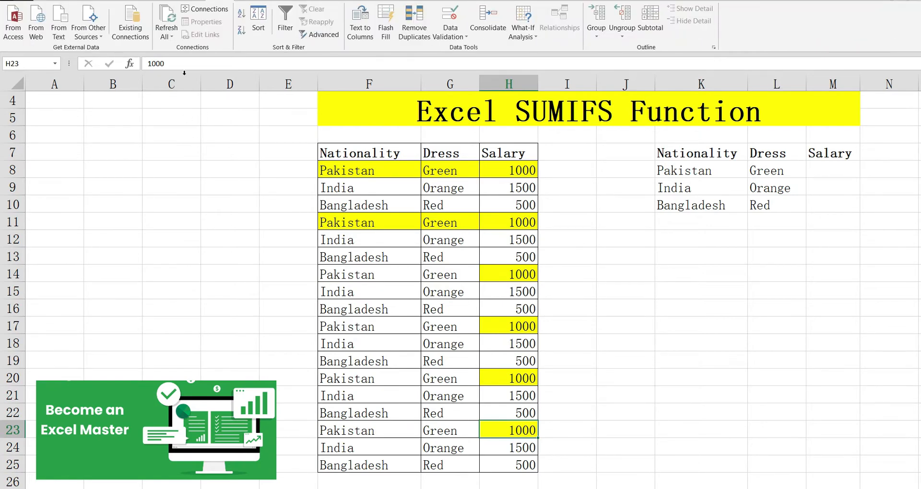
click(182, 1)
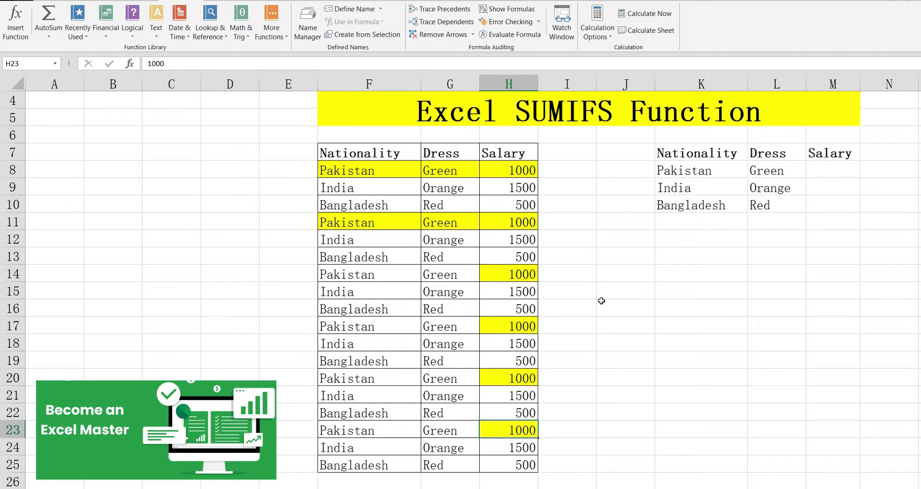
click(829, 170)
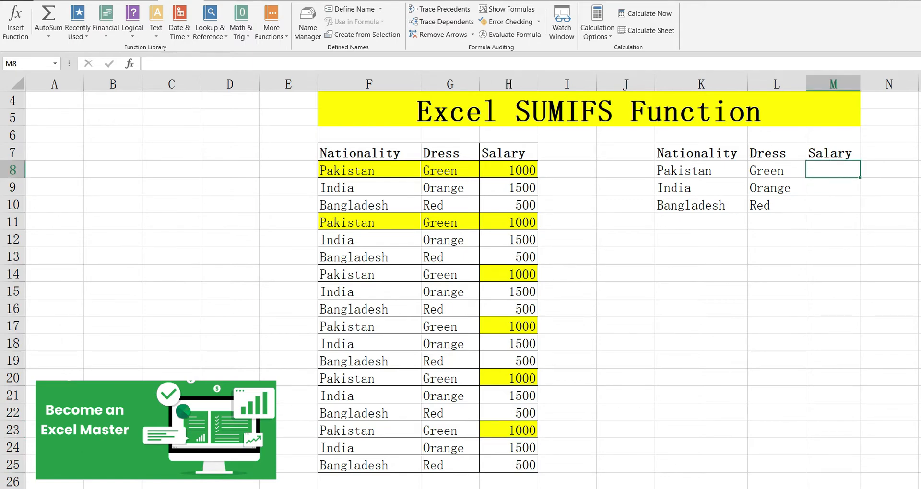
click(18, 32)
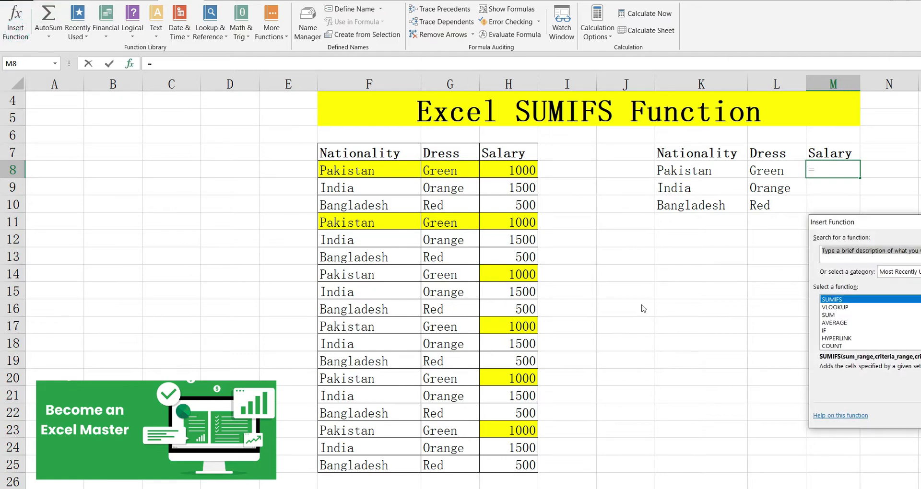
double_click(847, 301)
drag(820, 241, 721, 254)
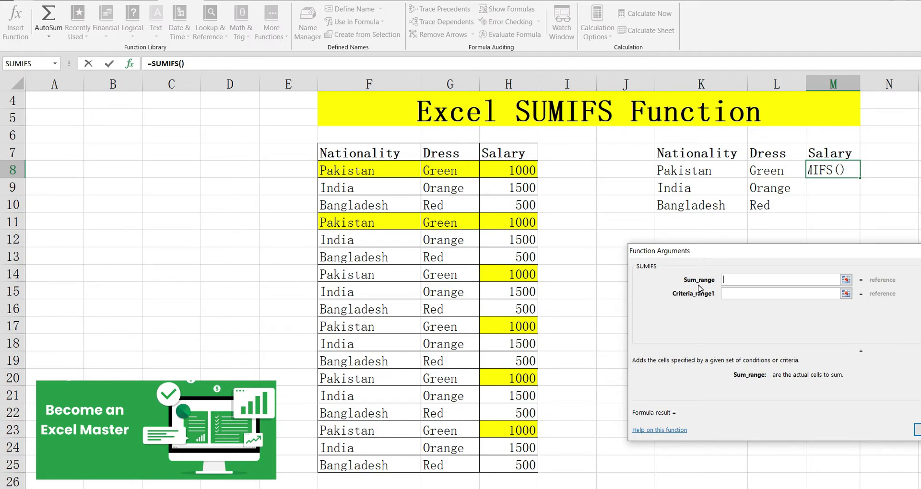
click(731, 281)
drag(505, 169, 517, 465)
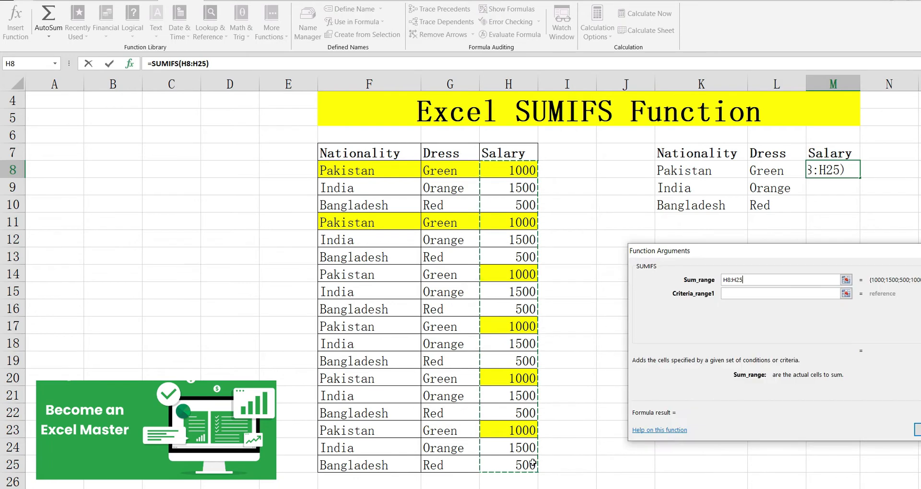
Step: Set Criteria_range1 to the nationalities F8:F25 and Criteria1 to cell K8
click(733, 295)
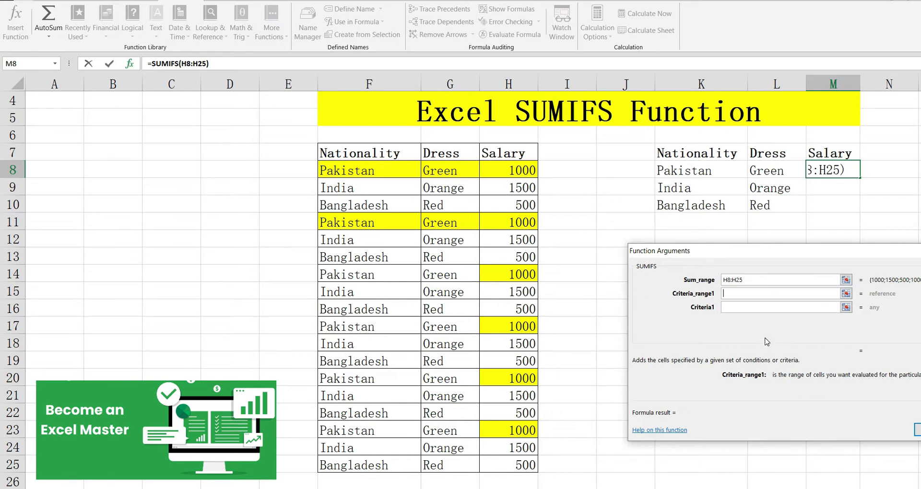
drag(359, 171, 374, 461)
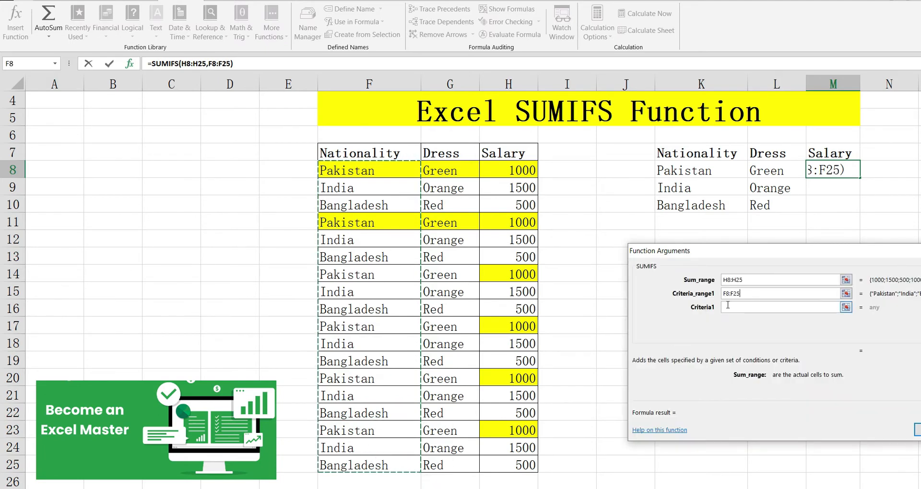
click(728, 307)
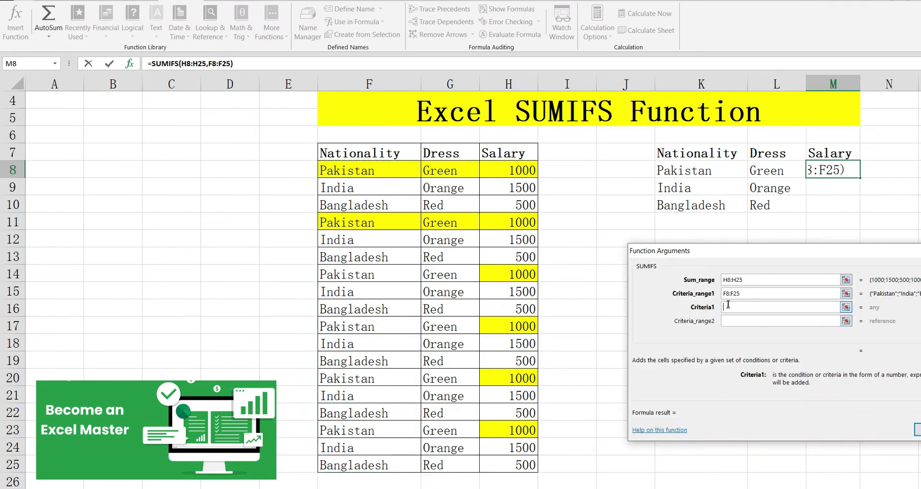
click(680, 170)
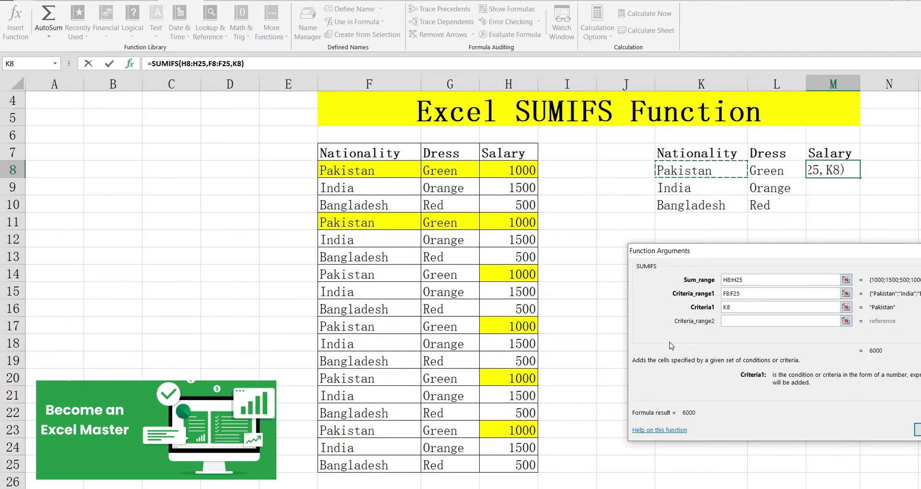
Step: Set Criteria_range2 to the dress column G8:G25 and Criteria2 to L8, and complete the SUMIFS formula
click(737, 320)
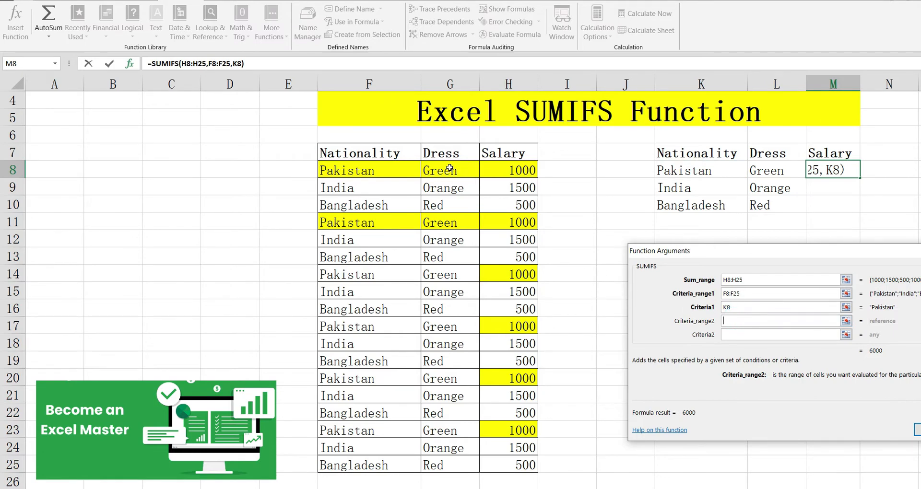
drag(450, 169, 446, 464)
click(736, 335)
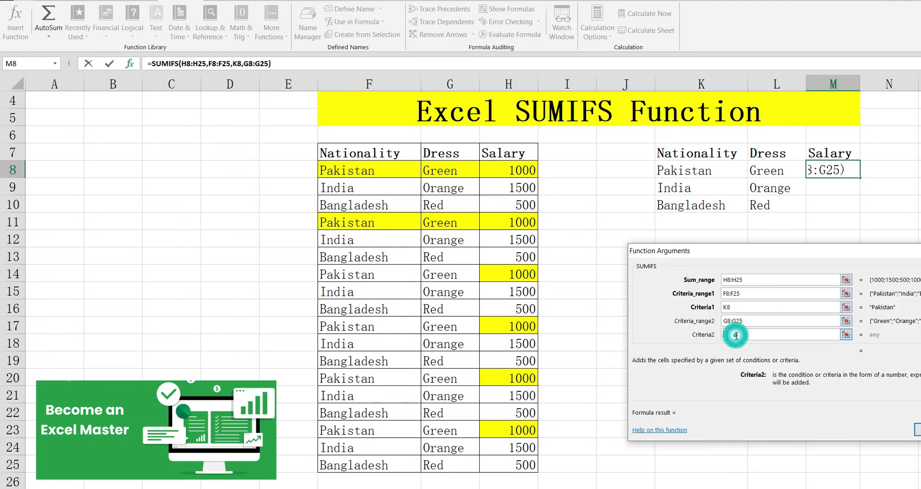
click(763, 170)
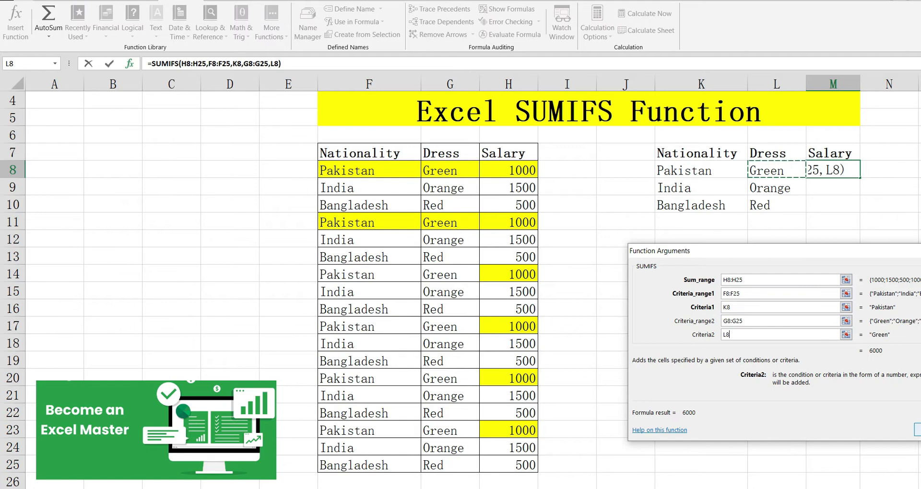
click(917, 430)
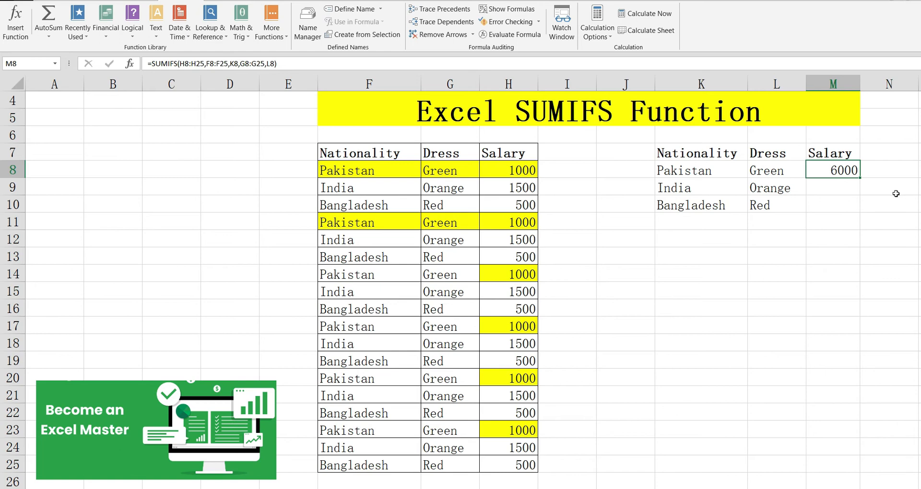
Step: Begin a SUMIFS formula in J9, the salary cell of the India row, with E8:E25 as the sum range
click(822, 187)
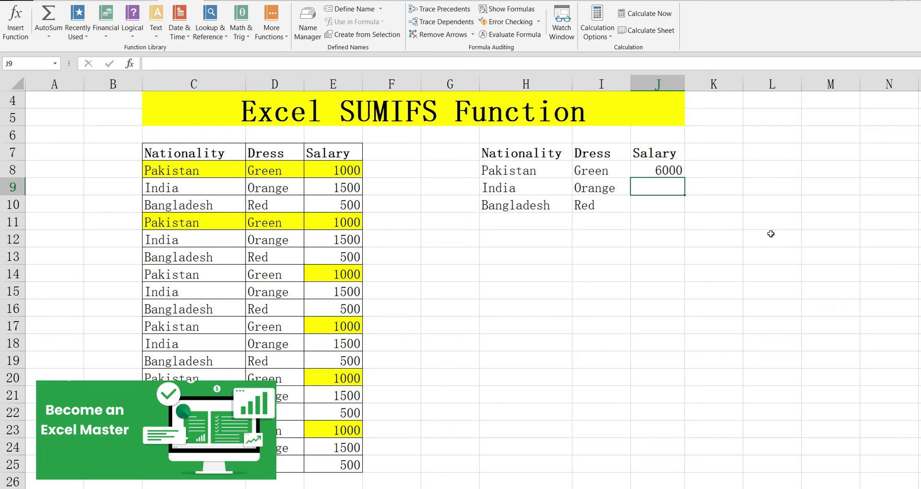
text(=sum)
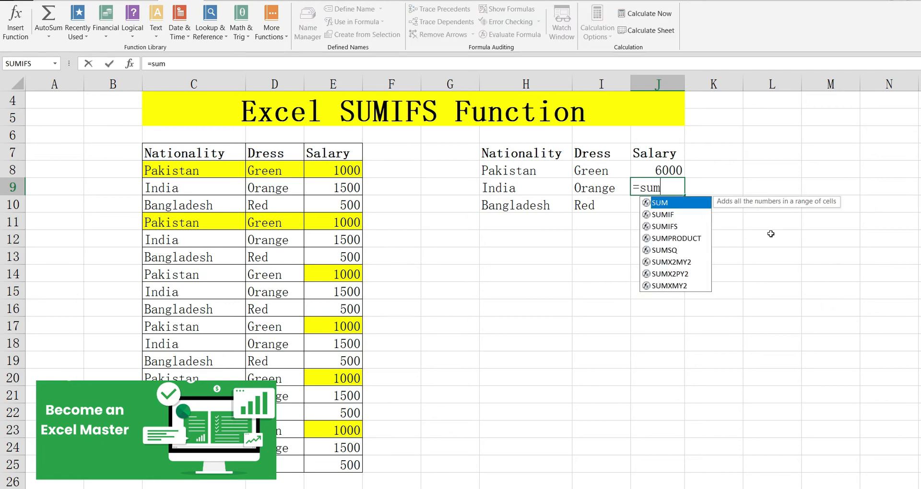
text(ifs)
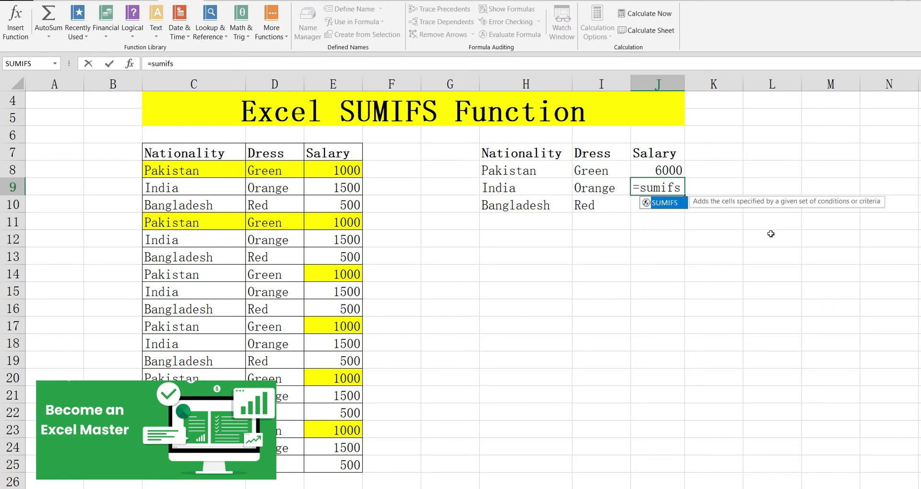
text(()
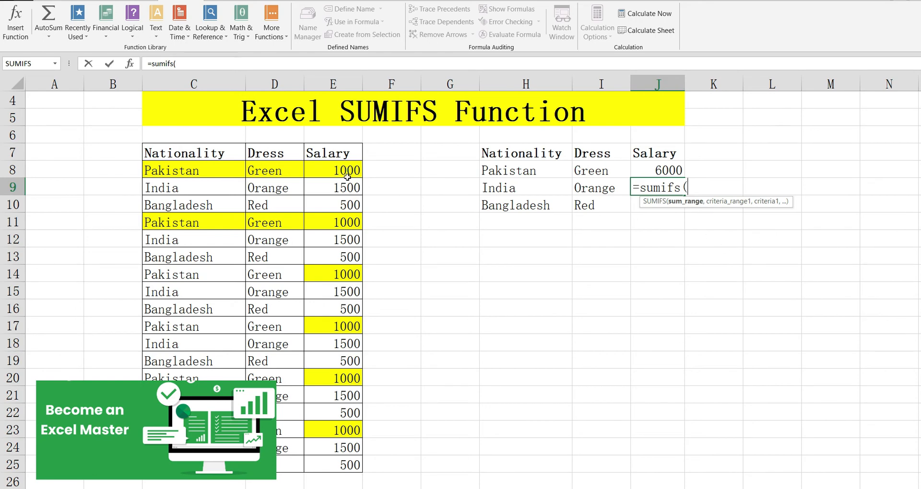
drag(349, 171, 341, 465)
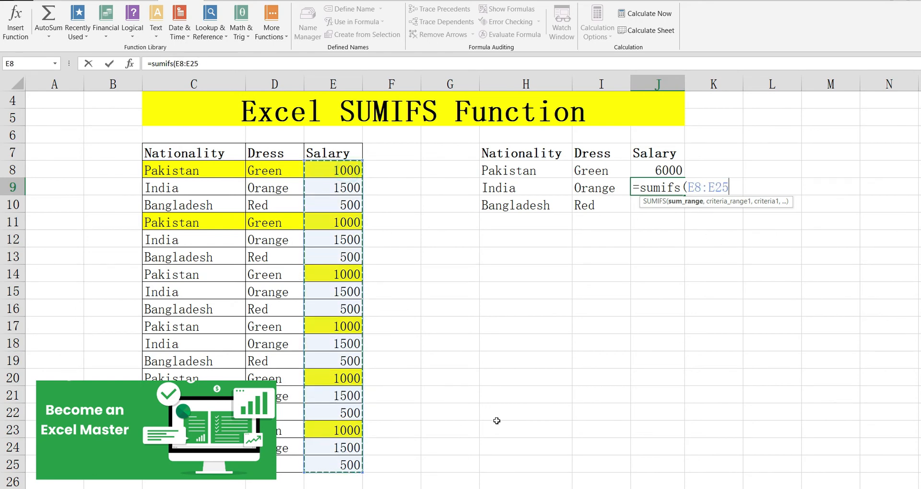
text(,)
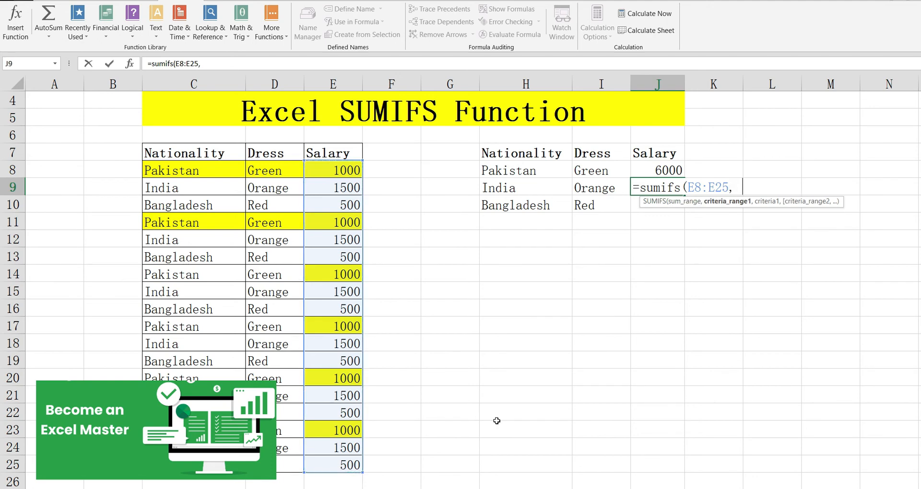
Step: Add the nationality range C8:C25 with cell H9 as the first criterion of the J9 formula
drag(167, 177, 168, 464)
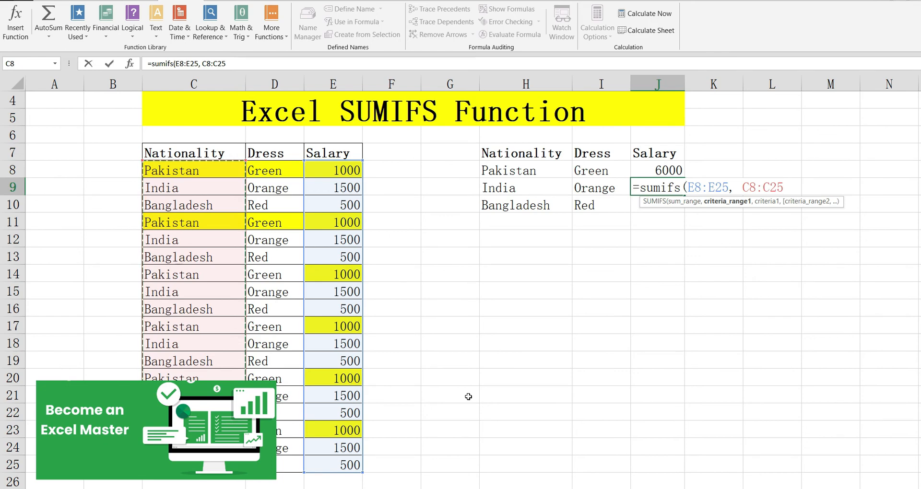
text(,)
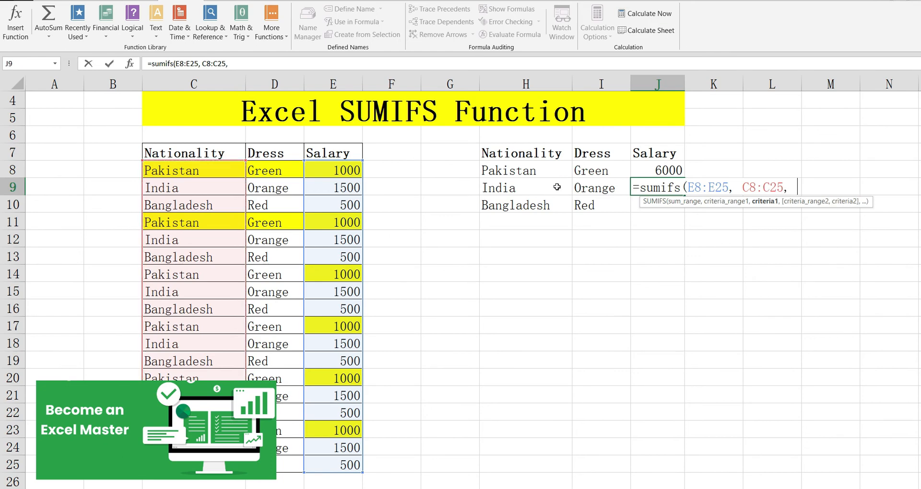
click(556, 188)
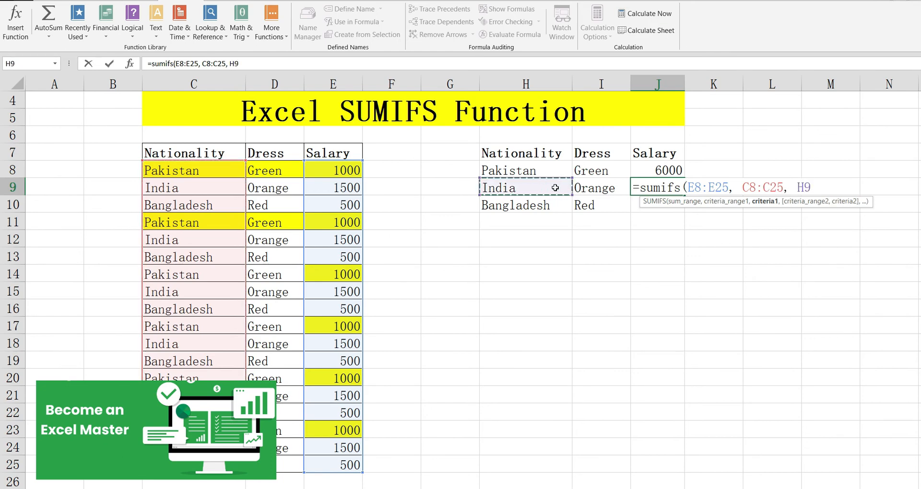
Step: Add the dress range D8:D25 with cell I9 as the second criterion and complete the SUMIFS formula in J9
text(,)
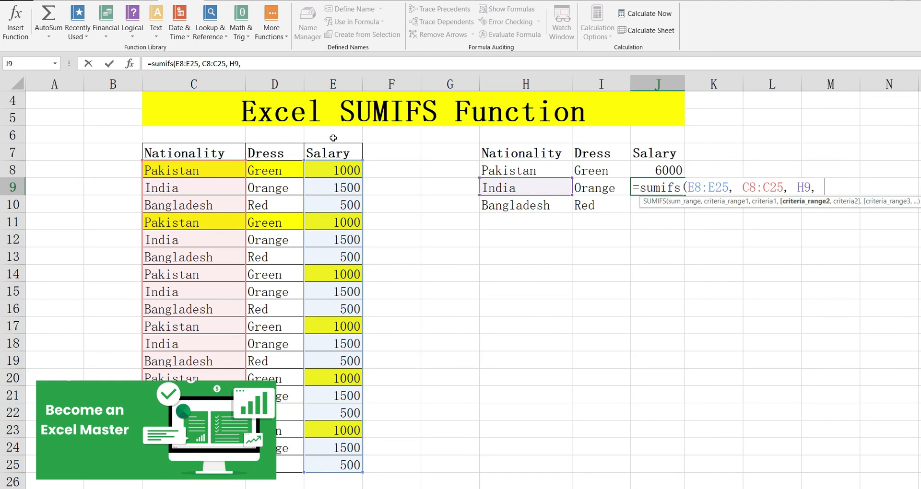
drag(288, 171, 279, 465)
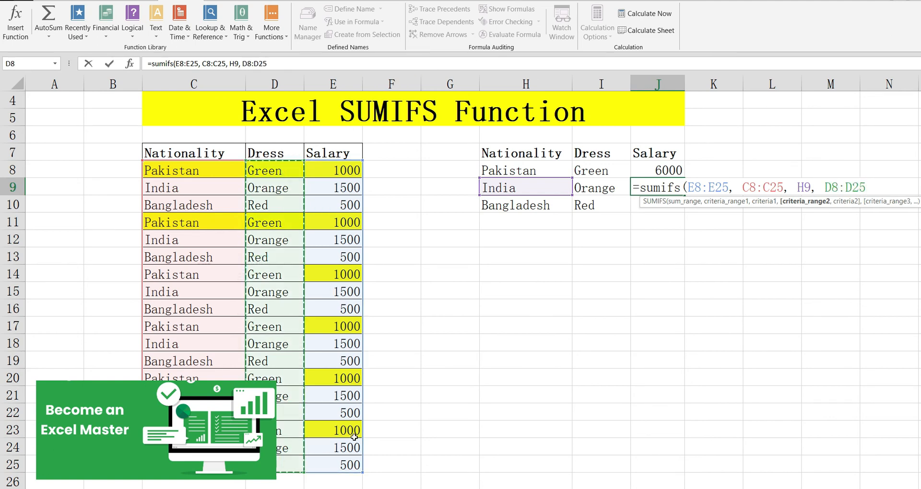
text(,)
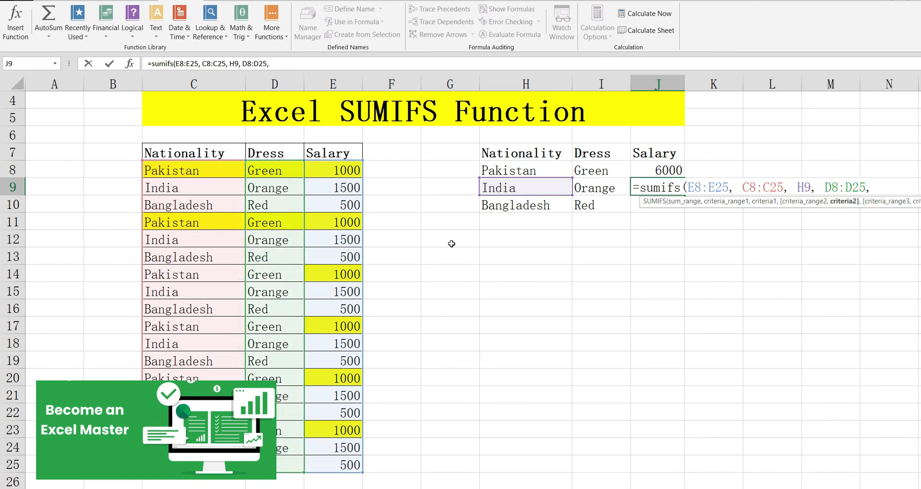
click(609, 189)
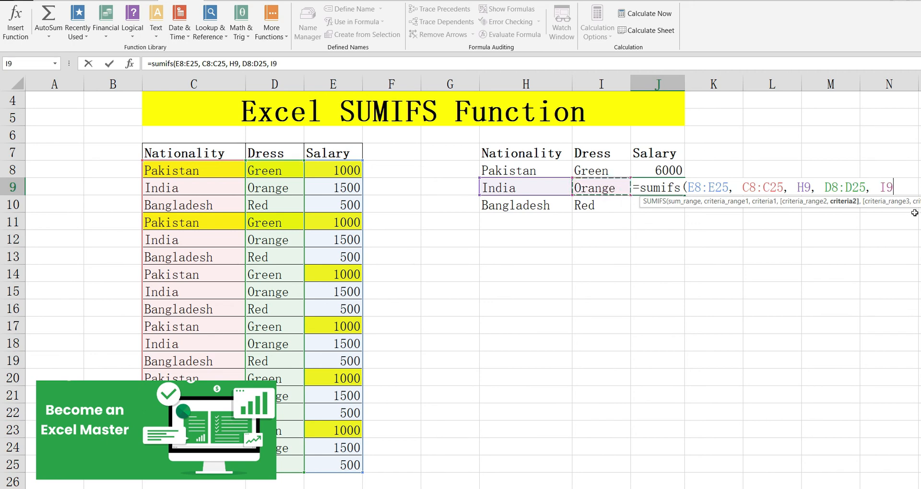
text())
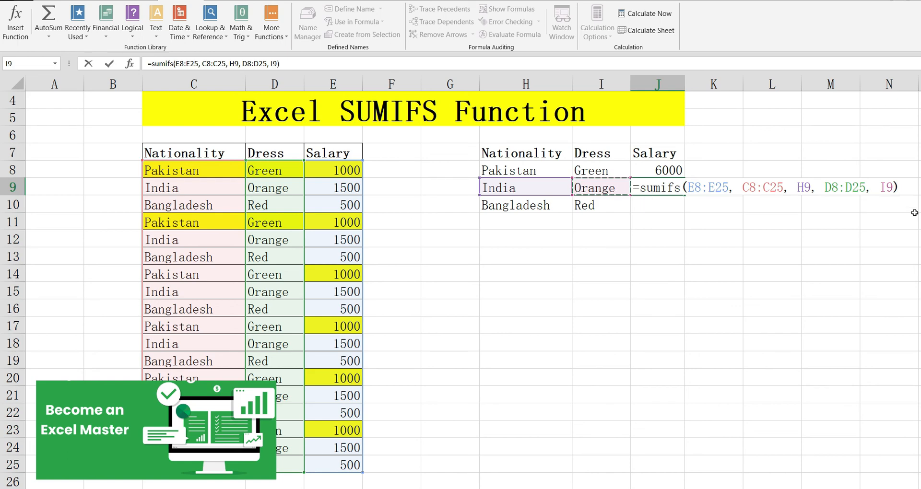
key(Return)
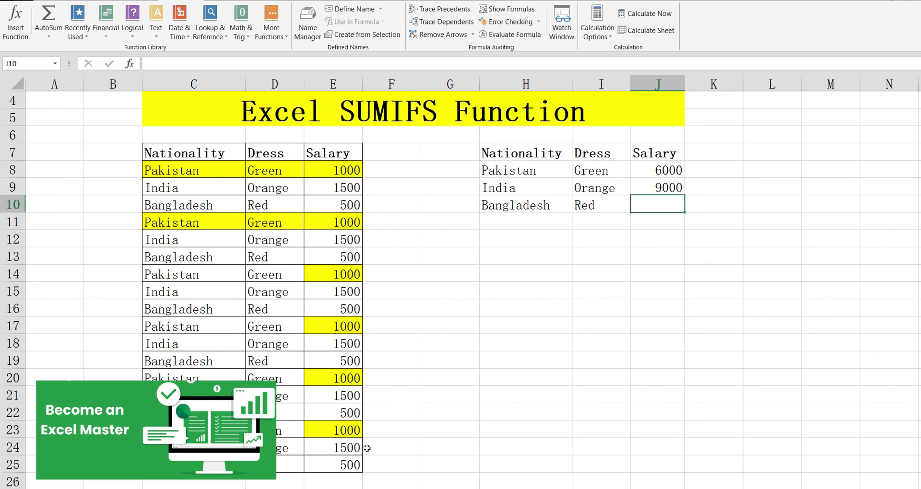
click(644, 191)
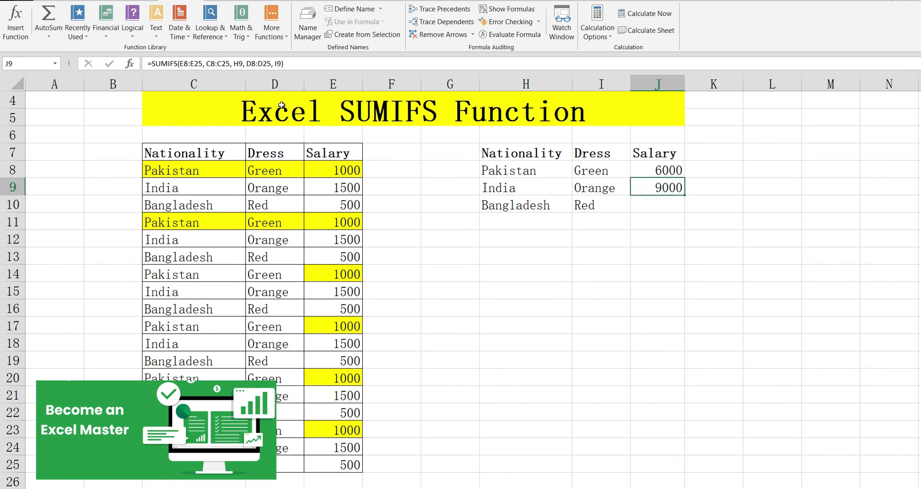